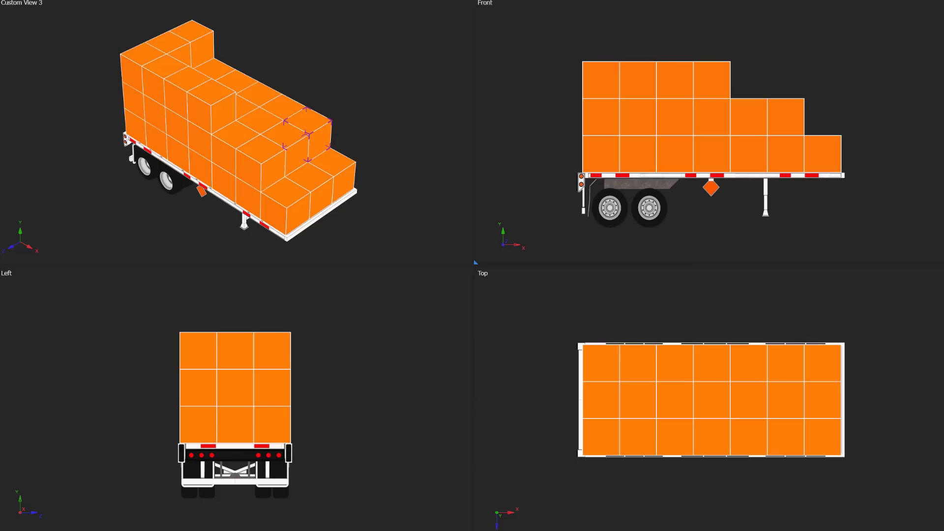
- Delete four hidden boxes from the upper and second tiers, keeping all silhouettes intact
key("Delete")
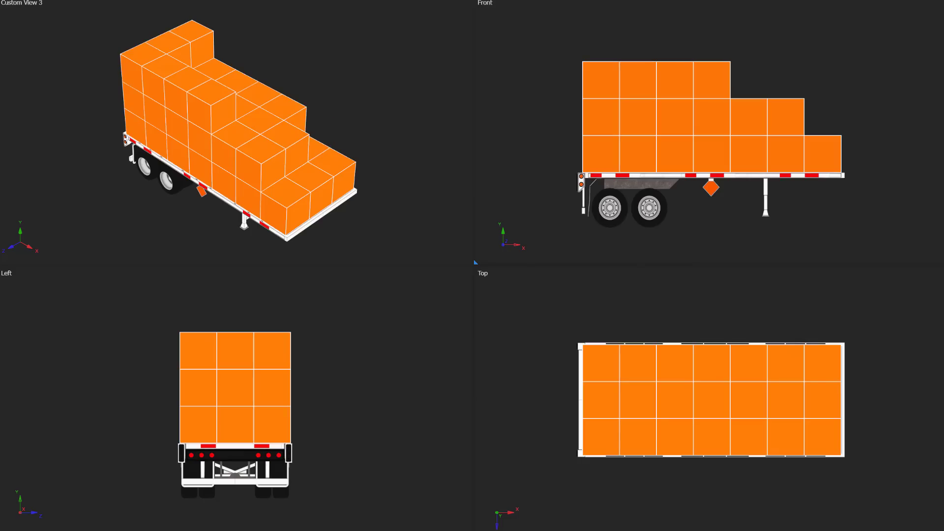
key("Delete")
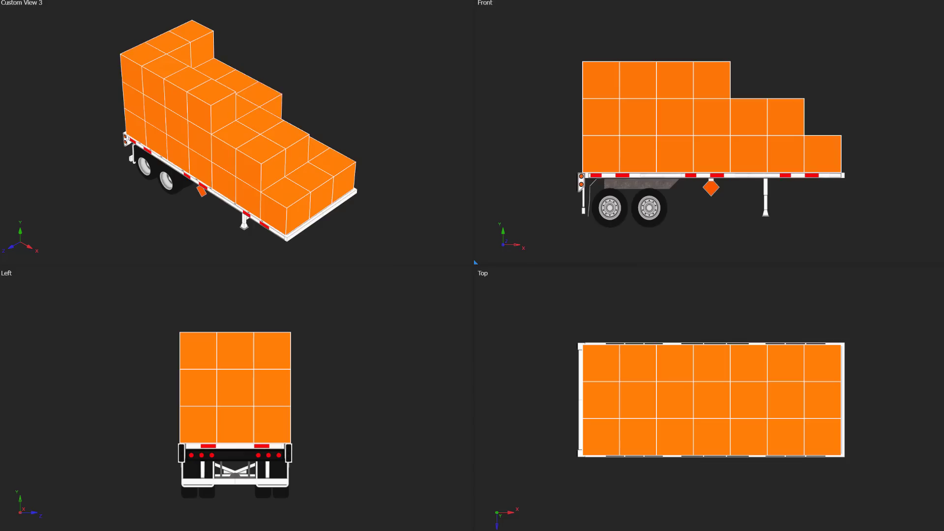
key("Delete")
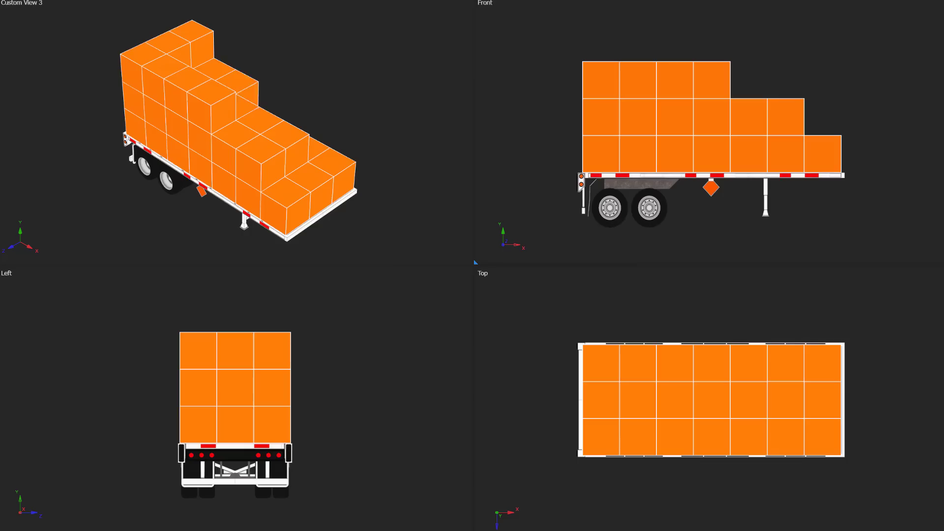
key("Delete")
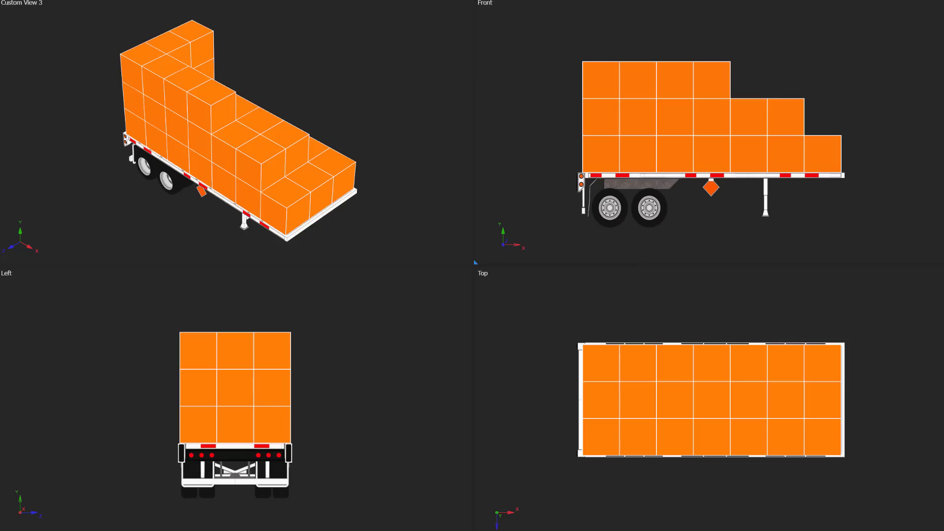
- Remove three more hidden third-tier boxes in Custom View 3, leaving a stepped stack
left_click(283, 147)
key("Delete")
left_click(260, 135)
key("Delete")
key("Delete")
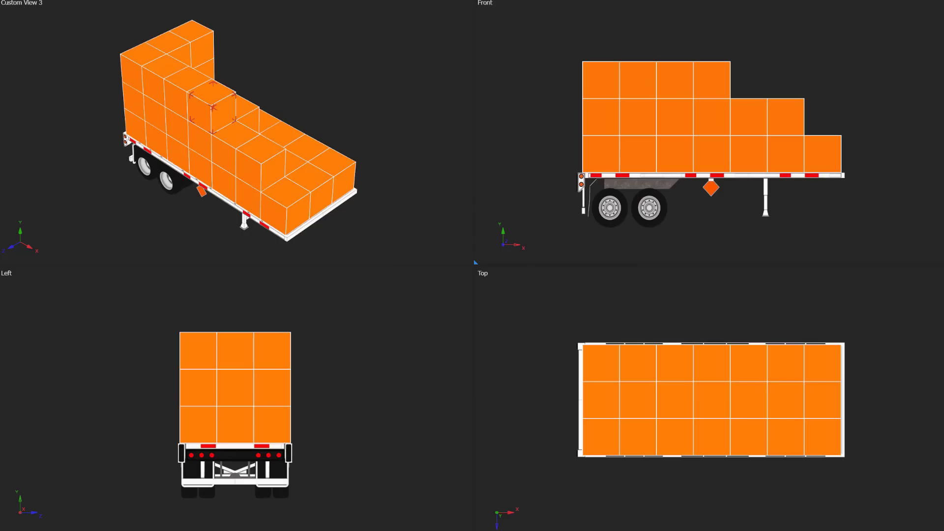